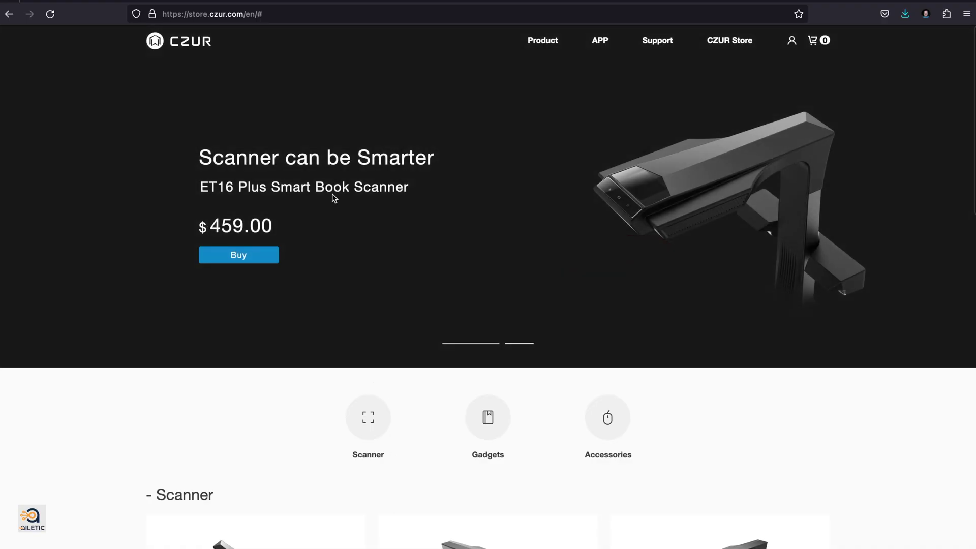
{"action": "scroll", "coordinate": [360, 362], "scroll_direction": "down", "scroll_amount": 5}
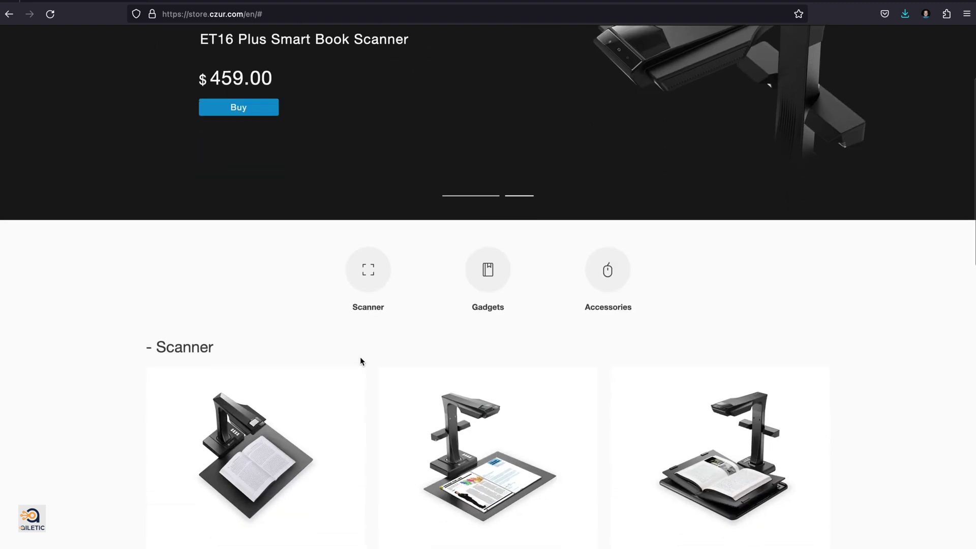
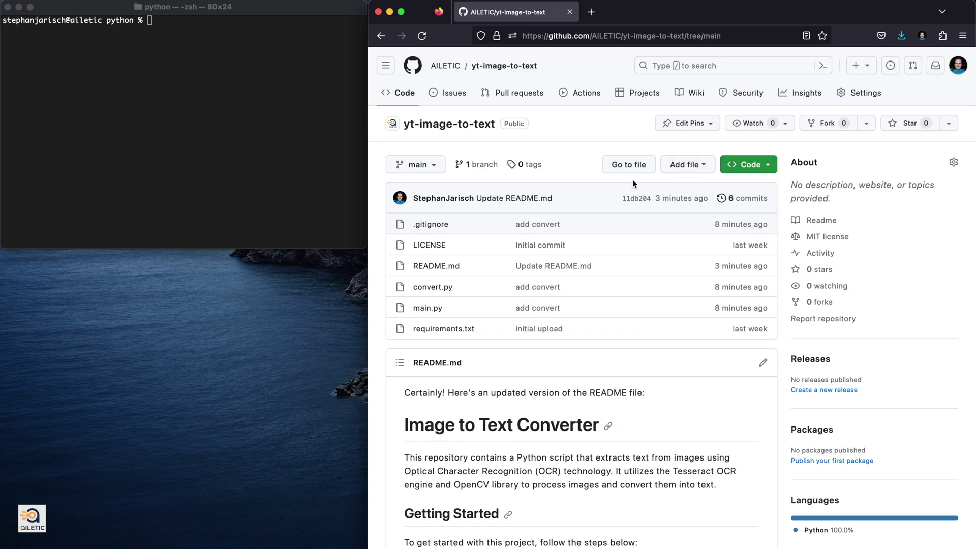
- Clone the yt-image-to-text repository and change into its project folder
{"action": "left_click", "coordinate": [731, 169]}
{"action": "left_click", "coordinate": [754, 265]}
{"action": "left_click", "coordinate": [224, 85]}
{"action": "type", "text": "git clone"}
{"action": "key", "text": "super+v"}
{"action": "key", "text": "Return"}
{"action": "left_click", "coordinate": [709, 413]}
{"action": "scroll", "coordinate": [709, 413], "scroll_direction": "down", "scroll_amount": 5}
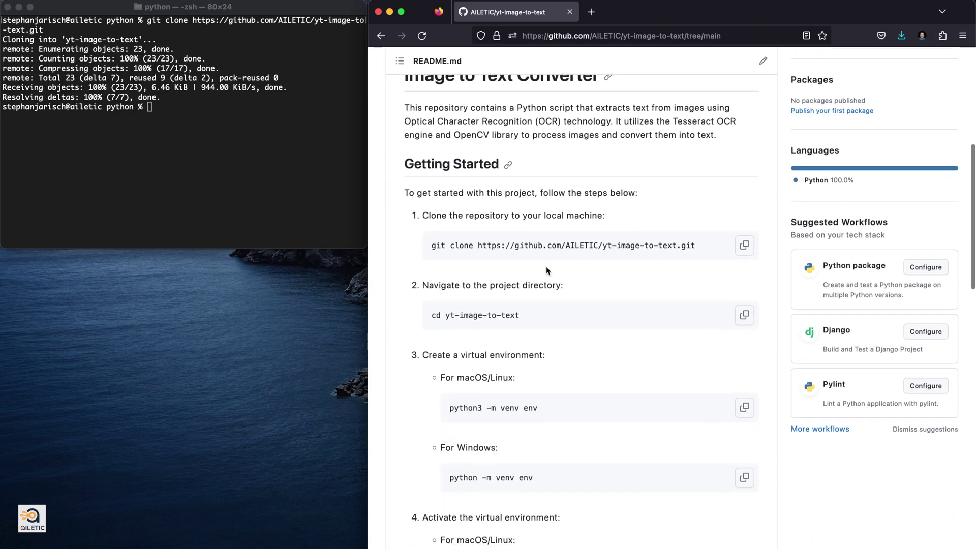
{"action": "scroll", "coordinate": [639, 320], "scroll_direction": "down", "scroll_amount": 2}
{"action": "left_click", "coordinate": [743, 261]}
{"action": "left_click", "coordinate": [238, 154]}
{"action": "key", "text": "super+v"}
{"action": "key", "text": "Return"}
{"action": "scroll", "coordinate": [610, 291], "scroll_direction": "down", "scroll_amount": 2}
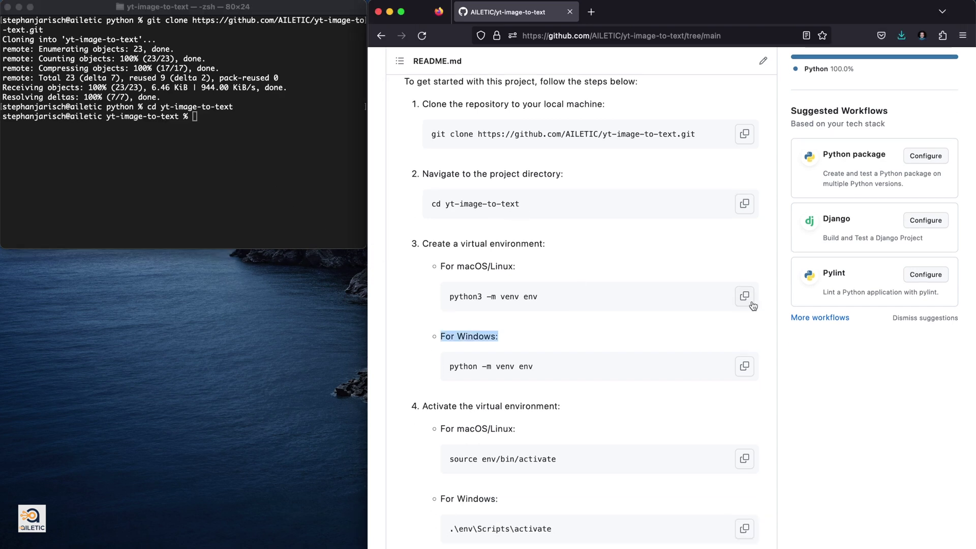
- Create the env virtual environment with python3 -m venv and activate it
{"action": "left_click", "coordinate": [744, 300]}
{"action": "left_click", "coordinate": [273, 158]}
{"action": "key", "text": "super+v"}
{"action": "key", "text": "Return"}
{"action": "scroll", "coordinate": [527, 329], "scroll_direction": "down", "scroll_amount": 3}
{"action": "left_click", "coordinate": [744, 340]}
{"action": "left_click", "coordinate": [191, 145]}
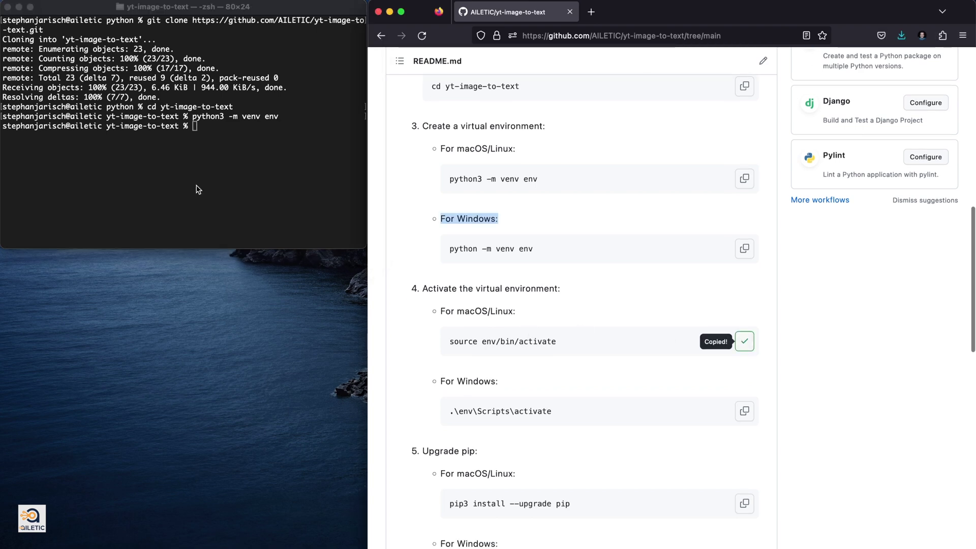
{"action": "key", "text": "super+v"}
{"action": "key", "text": "Return"}
{"action": "key", "text": "super+k"}
{"action": "scroll", "coordinate": [595, 337], "scroll_direction": "down", "scroll_amount": 3}
- Upgrade pip and install the packages listed in requirements.txt
{"action": "left_click", "coordinate": [744, 350]}
{"action": "left_click", "coordinate": [298, 129]}
{"action": "key", "text": "super+v"}
{"action": "key", "text": "Return"}
{"action": "key", "text": "super+k"}
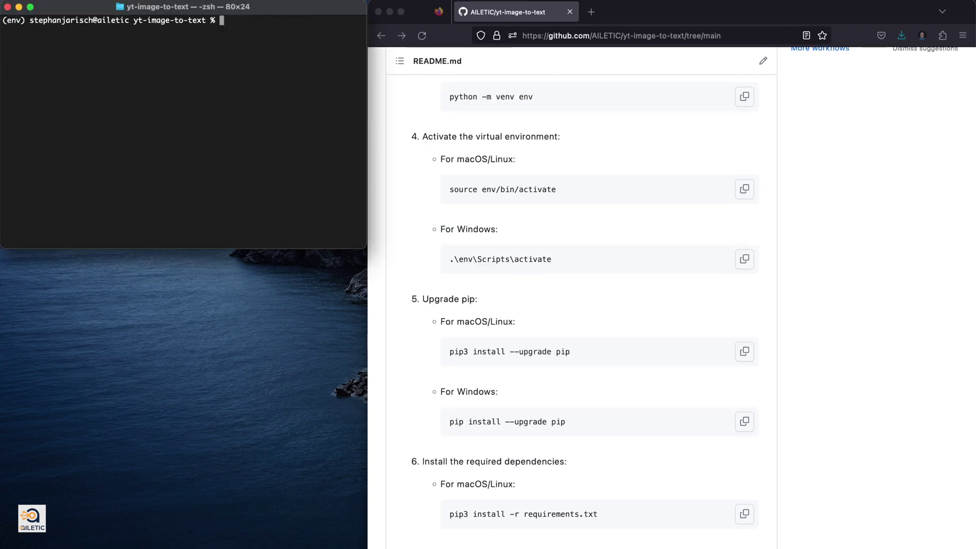
{"action": "scroll", "coordinate": [646, 395], "scroll_direction": "down", "scroll_amount": 1}
{"action": "scroll", "coordinate": [645, 394], "scroll_direction": "down", "scroll_amount": 2}
{"action": "left_click", "coordinate": [745, 391]}
{"action": "left_click", "coordinate": [233, 168]}
{"action": "key", "text": "super+v"}
{"action": "key", "text": "Return"}
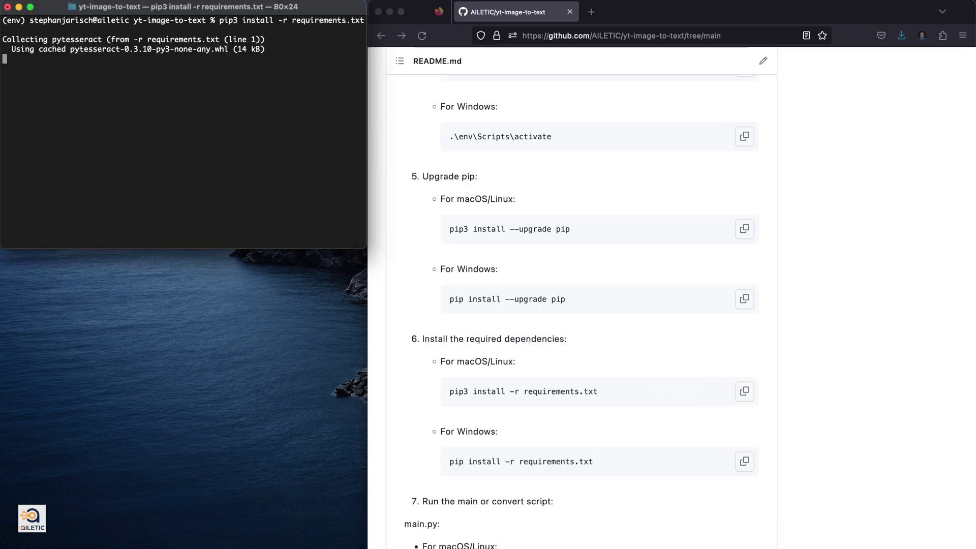
- Open the yt-image-to-text project folder in Finder with 'open .'
{"action": "key", "text": "super+k"}
{"action": "scroll", "coordinate": [572, 304], "scroll_direction": "down", "scroll_amount": 5}
{"action": "type", "text": "open ."}
{"action": "key", "text": "Return"}
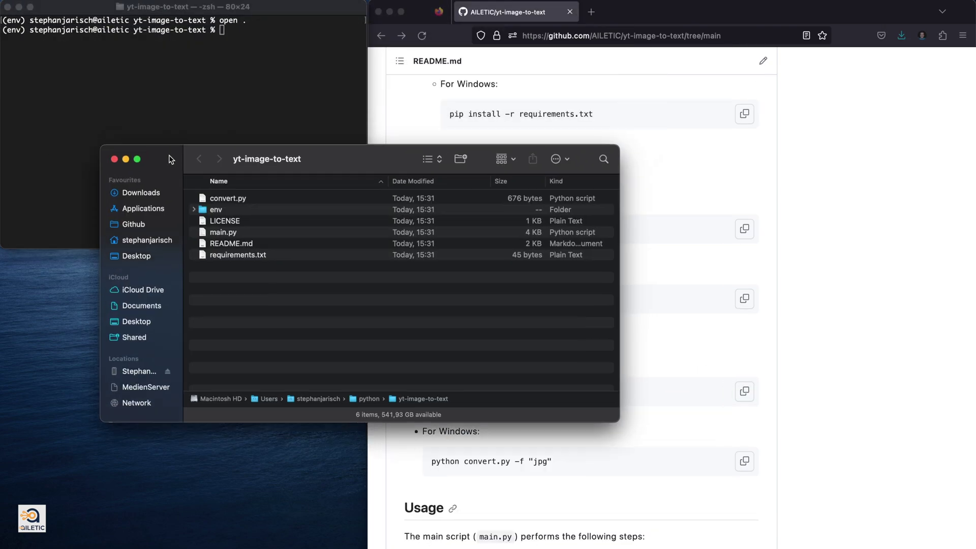
{"action": "left_click_drag", "start_coordinate": [187, 153], "coordinate": [126, 195]}
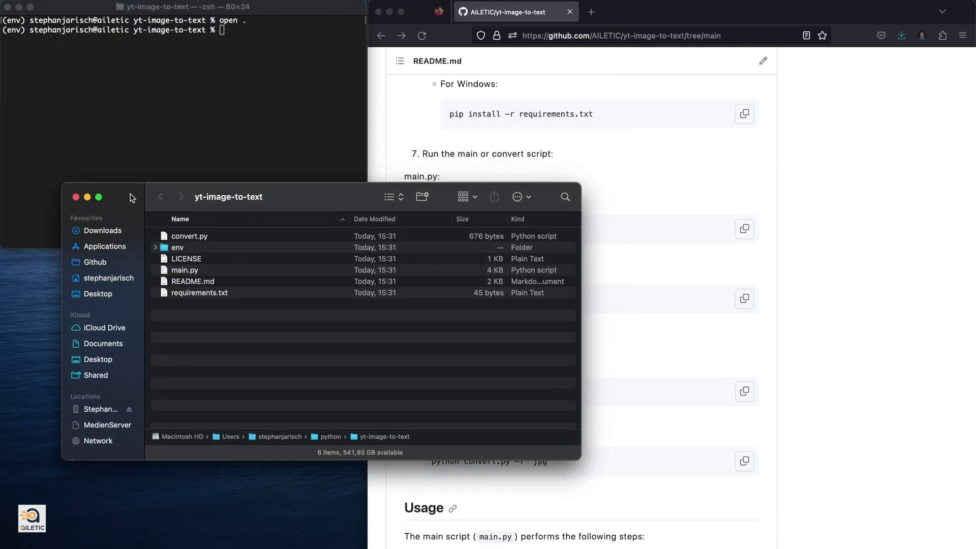
{"action": "right_click", "coordinate": [237, 359]}
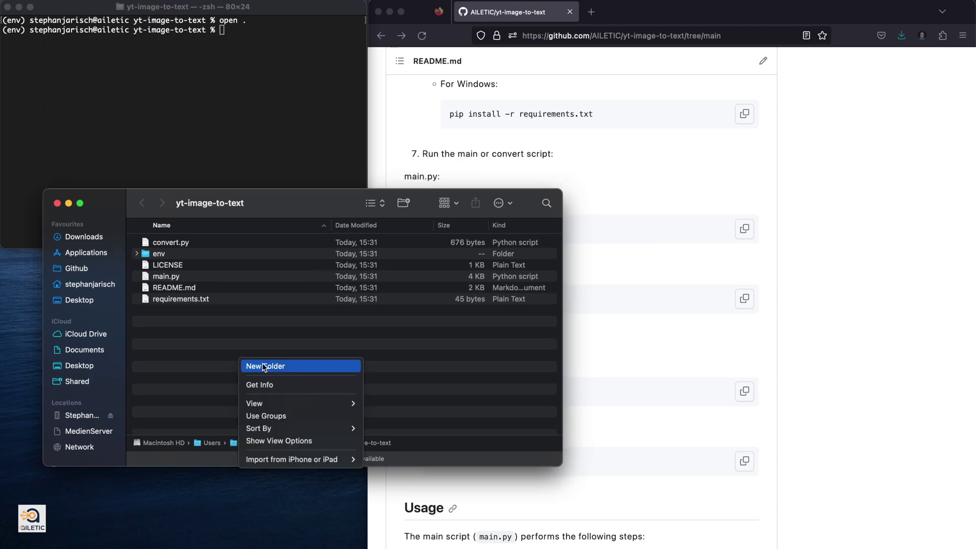
{"action": "left_click", "coordinate": [282, 141]}
{"action": "type", "text": "mkdir"}
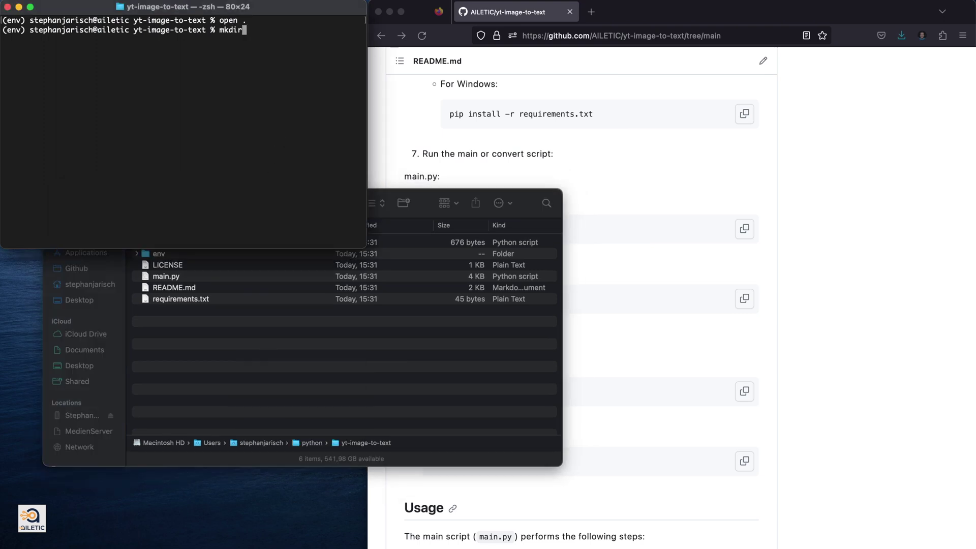
{"action": "type", "text": " pages"}
- Create the pages folder and add the three fake-page JPG images to it
{"action": "key", "text": "Return"}
{"action": "left_click", "coordinate": [179, 291]}
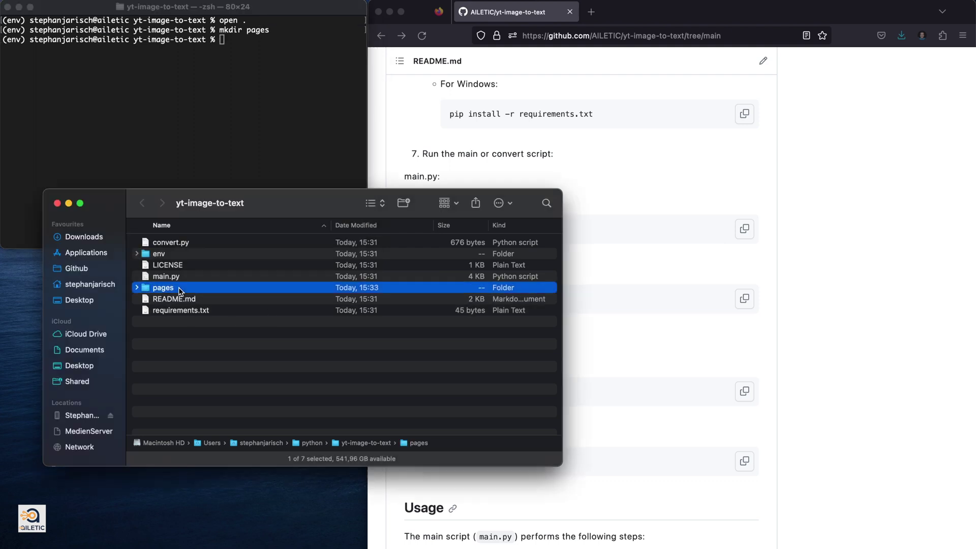
{"action": "double_click", "coordinate": [180, 291]}
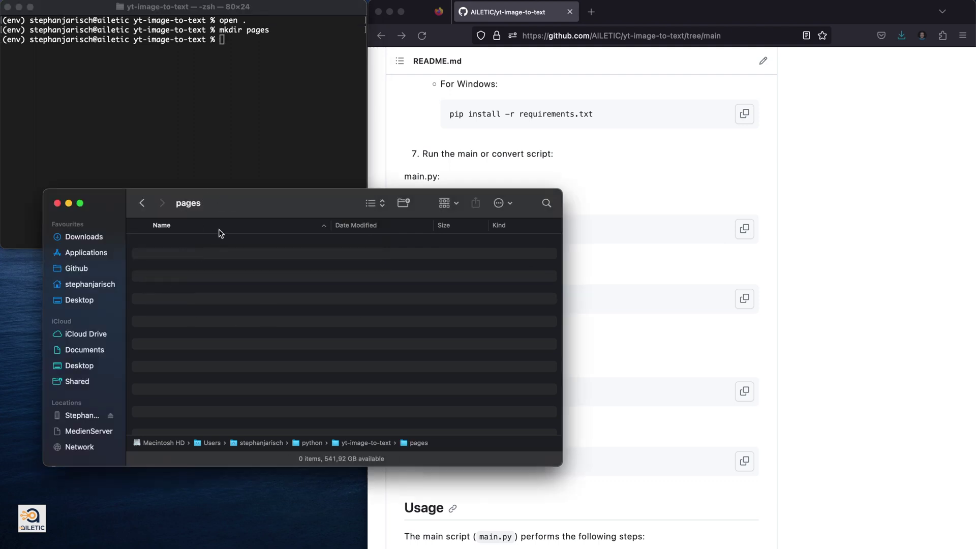
{"action": "left_click", "coordinate": [374, 203]}
{"action": "left_click", "coordinate": [379, 226]}
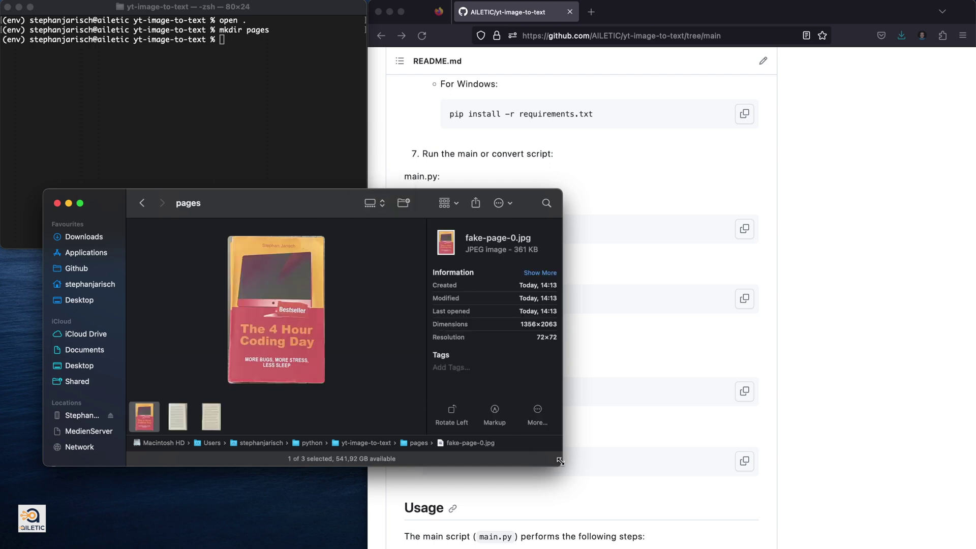
- Preview fake-page-1.jpg in an enlarged Gallery view, then return to the project folder
{"action": "left_click_drag", "start_coordinate": [561, 460], "coordinate": [709, 548]}
{"action": "left_click", "coordinate": [172, 507]}
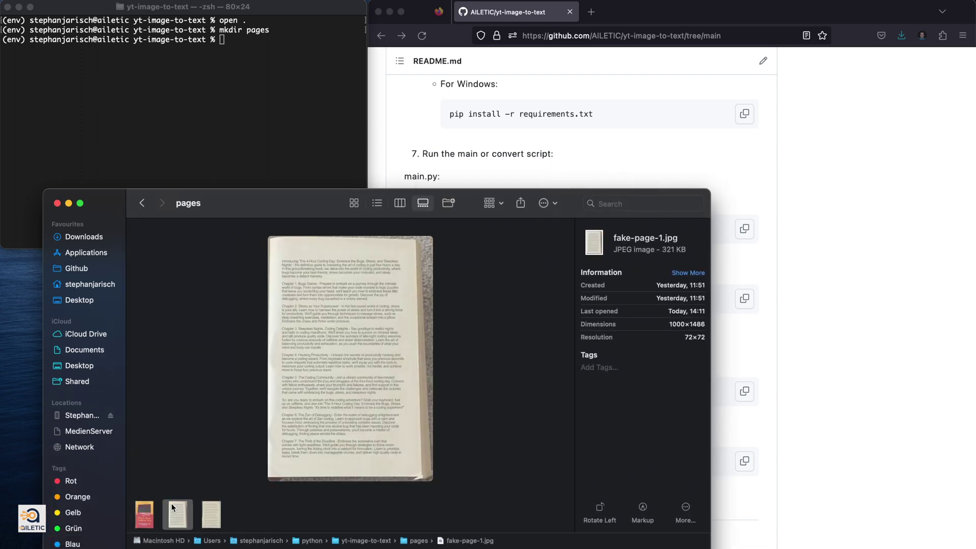
{"action": "key", "text": "super+Up"}
{"action": "left_click", "coordinate": [244, 120]}
- Run python3 convert.py -f "jpg", then review the three-page output.pdf and close it
{"action": "key", "text": "super+k"}
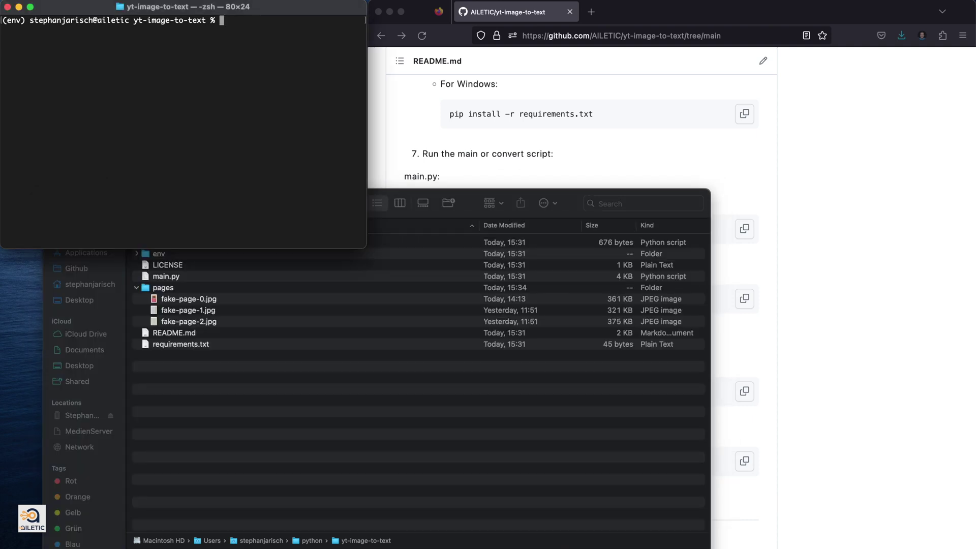
{"action": "left_click", "coordinate": [183, 20]}
{"action": "type", "text": "python3 convert.py"}
{"action": "left_click", "coordinate": [811, 274]}
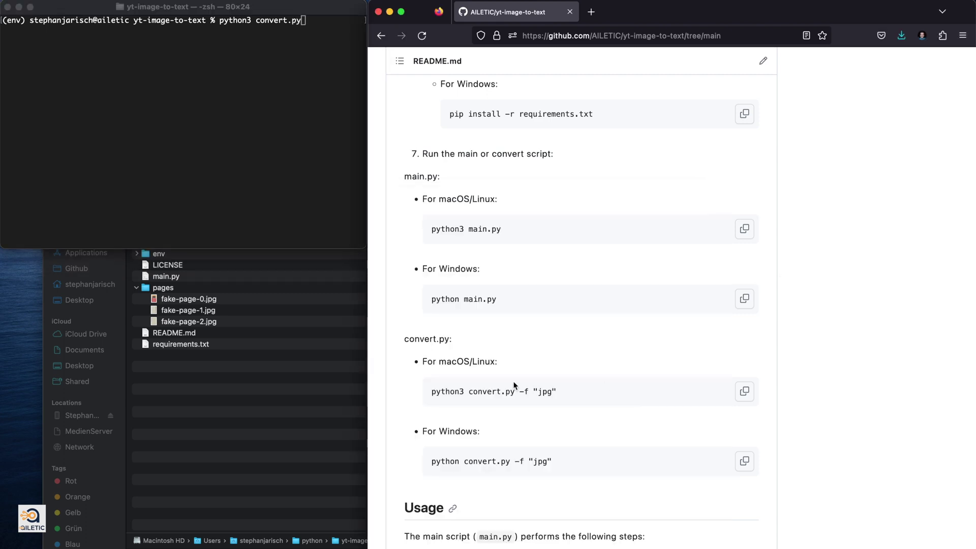
{"action": "key", "text": "super+Tab"}
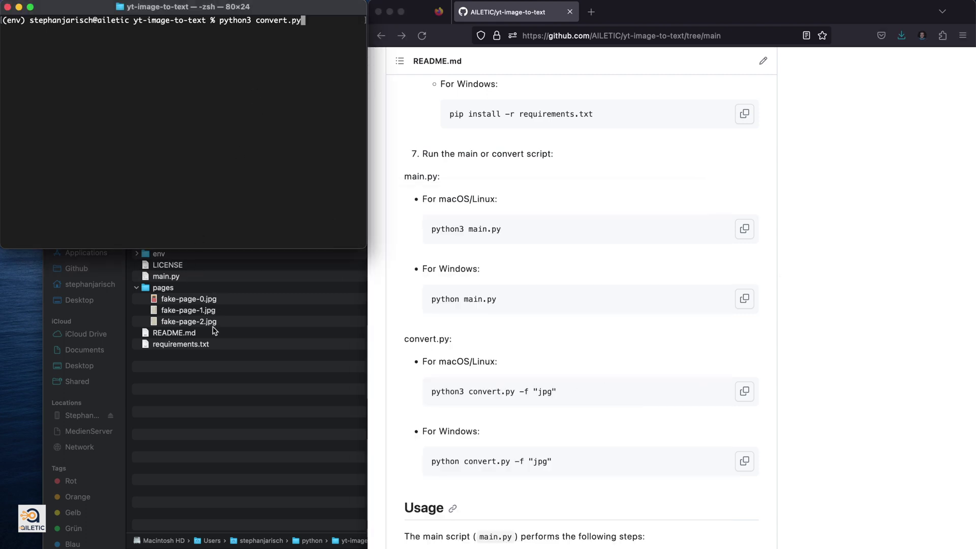
{"action": "type", "text": "-f \"jpg\""}
{"action": "key", "text": "Return"}
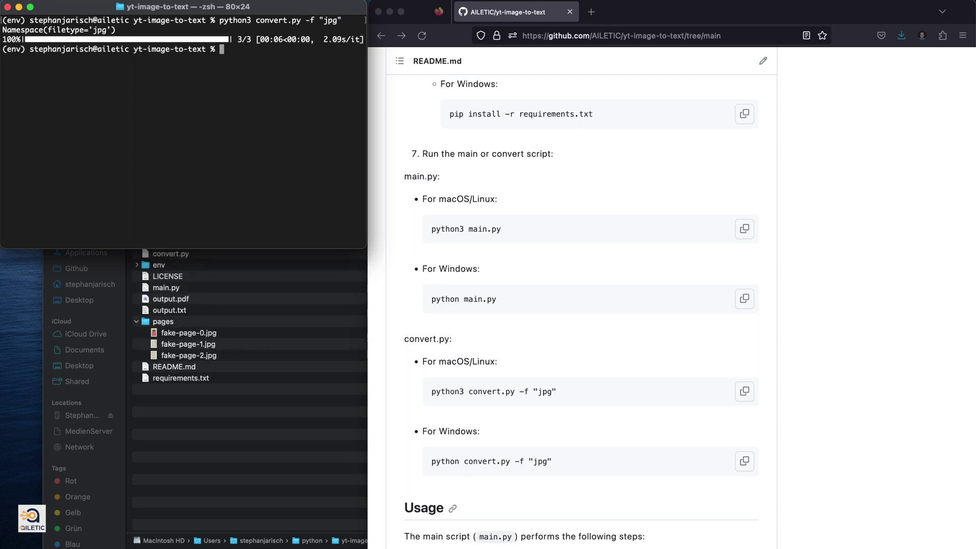
{"action": "double_click", "coordinate": [223, 300]}
{"action": "scroll", "coordinate": [224, 304], "scroll_direction": "down", "scroll_amount": 3}
{"action": "scroll", "coordinate": [228, 297], "scroll_direction": "down", "scroll_amount": 5}
{"action": "scroll", "coordinate": [227, 297], "scroll_direction": "down", "scroll_amount": 5}
{"action": "scroll", "coordinate": [226, 295], "scroll_direction": "up", "scroll_amount": 2}
{"action": "scroll", "coordinate": [224, 295], "scroll_direction": "down", "scroll_amount": 5}
{"action": "scroll", "coordinate": [224, 294], "scroll_direction": "down", "scroll_amount": 5}
{"action": "scroll", "coordinate": [294, 405], "scroll_direction": "down", "scroll_amount": 5}
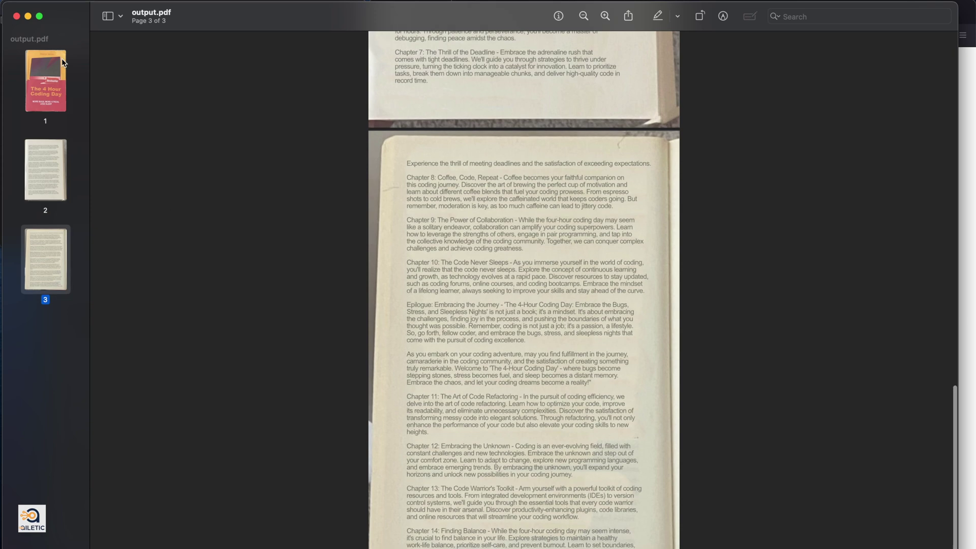
{"action": "left_click", "coordinate": [16, 16]}
- Open output.txt in an enlarged TextEdit window and increase its text size
{"action": "left_click", "coordinate": [199, 311]}
{"action": "double_click", "coordinate": [198, 311]}
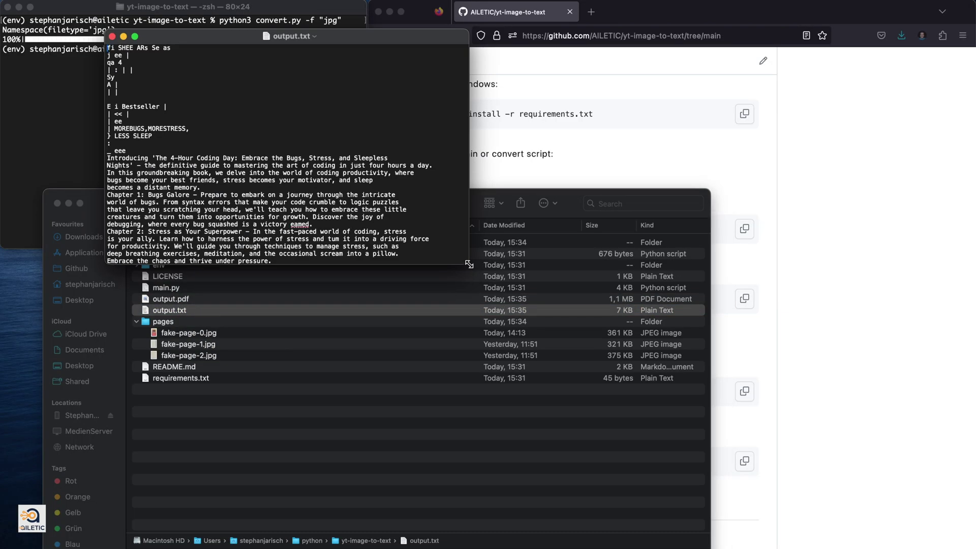
{"action": "left_click_drag", "start_coordinate": [468, 264], "coordinate": [578, 440]}
{"action": "left_click_drag", "start_coordinate": [108, 157], "coordinate": [320, 323]}
{"action": "key", "text": "super+plus"}
{"action": "left_click", "coordinate": [250, 197]}
{"action": "left_click_drag", "start_coordinate": [250, 197], "coordinate": [103, 60]}
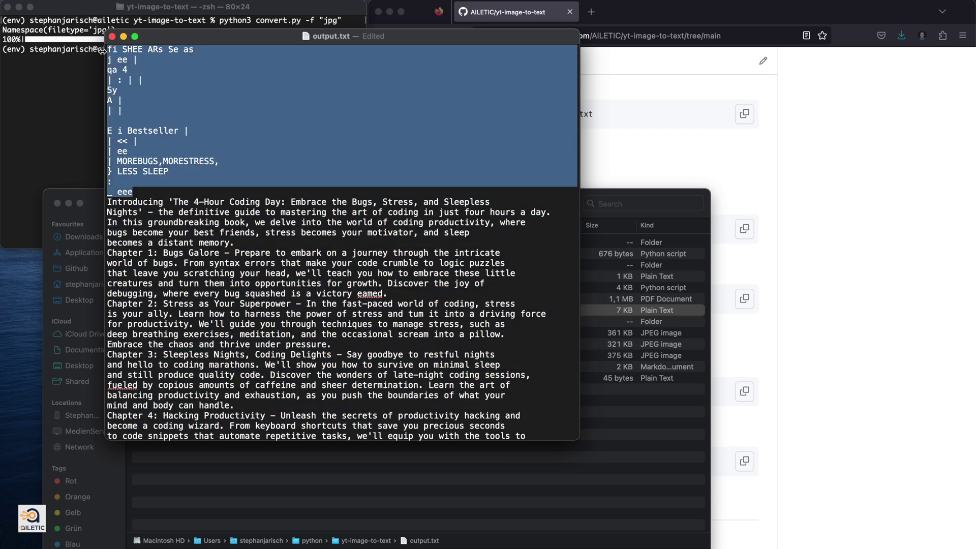
- Open fake-page-0.jpg beside output.txt to check the garbled cover text
{"action": "left_click", "coordinate": [353, 485]}
{"action": "double_click", "coordinate": [201, 333]}
{"action": "left_click_drag", "start_coordinate": [153, 12], "coordinate": [645, 15]}
{"action": "left_click", "coordinate": [293, 162]}
{"action": "left_click_drag", "start_coordinate": [293, 162], "coordinate": [100, 52]}
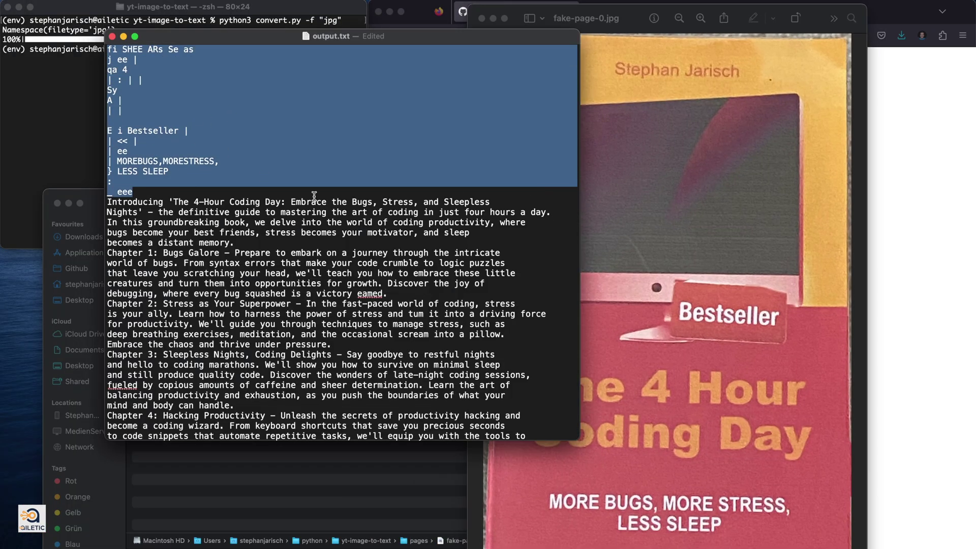
- Place fake-page-1.jpg beside output.txt to compare the extracted chapter text
{"action": "left_click", "coordinate": [77, 210]}
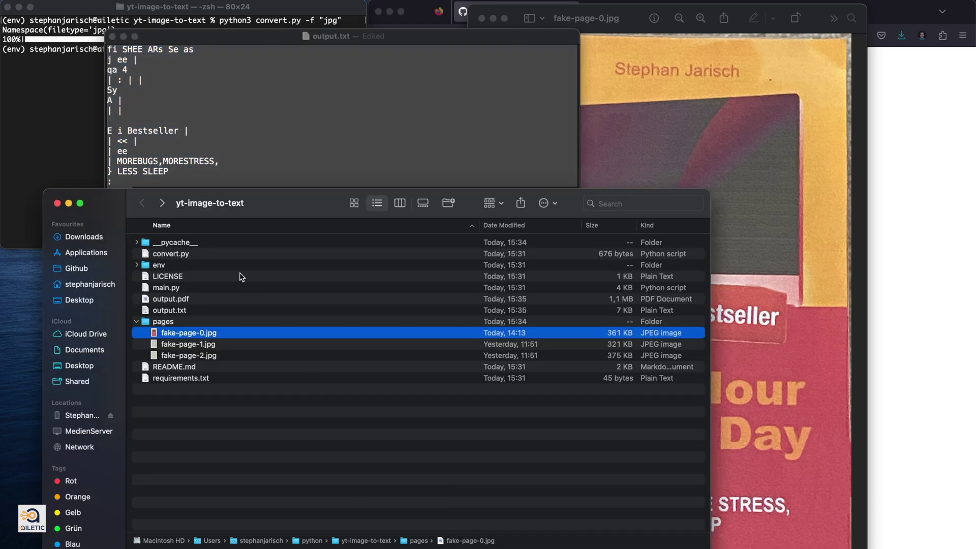
{"action": "double_click", "coordinate": [185, 345]}
{"action": "left_click_drag", "start_coordinate": [165, 11], "coordinate": [655, 22]}
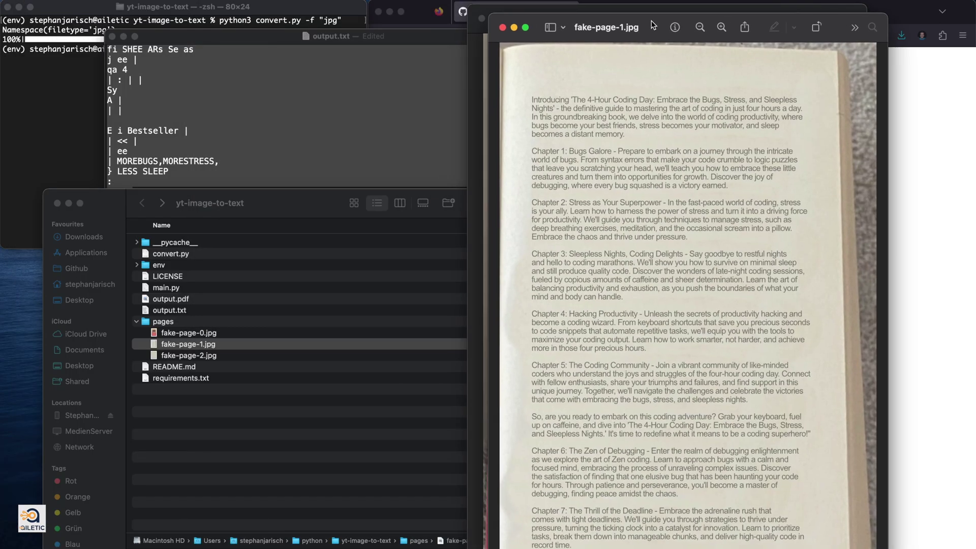
{"action": "left_click", "coordinate": [214, 159]}
{"action": "key", "text": "super+v"}
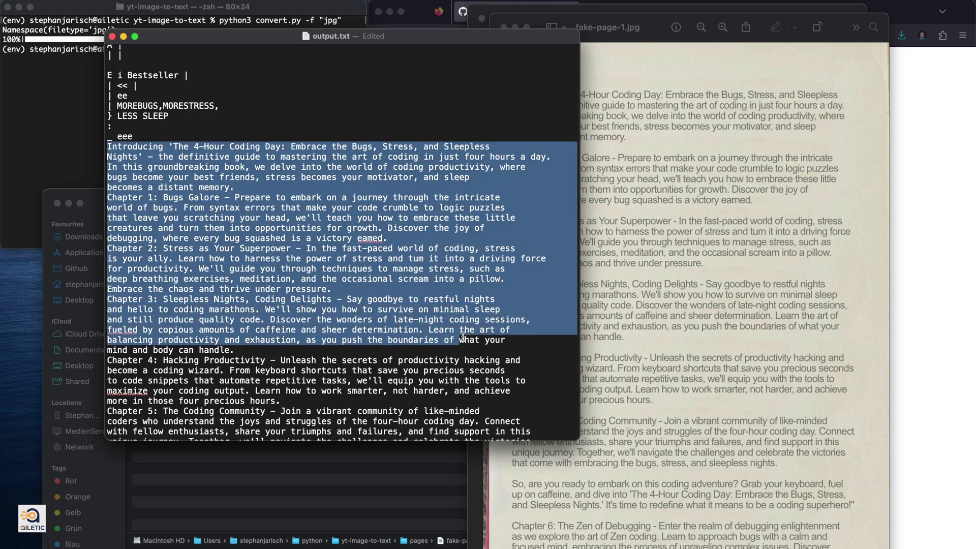